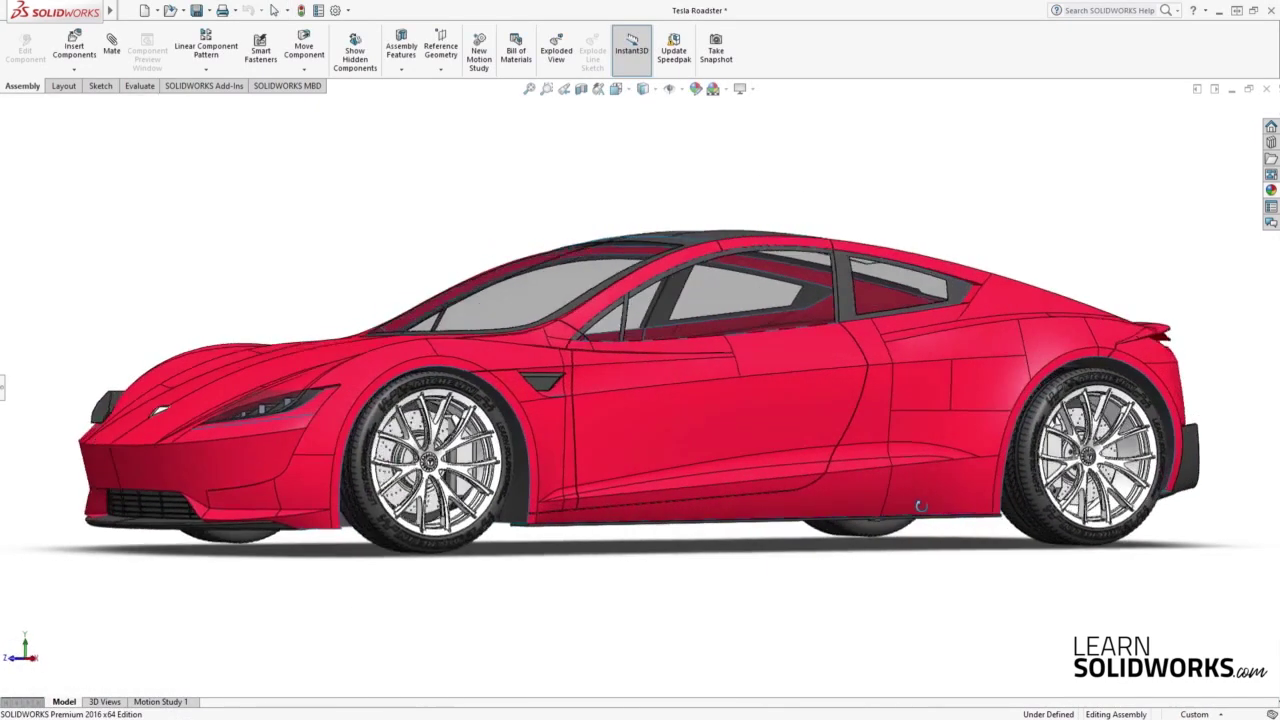
Orbit the red roadster from the side to a near top-down view of its glass roof.
mouse_move(955, 507)
middle_down()
mouse_move(664, 514)
mouse_move(585, 628)
mouse_move(580, 617)
middle_up()
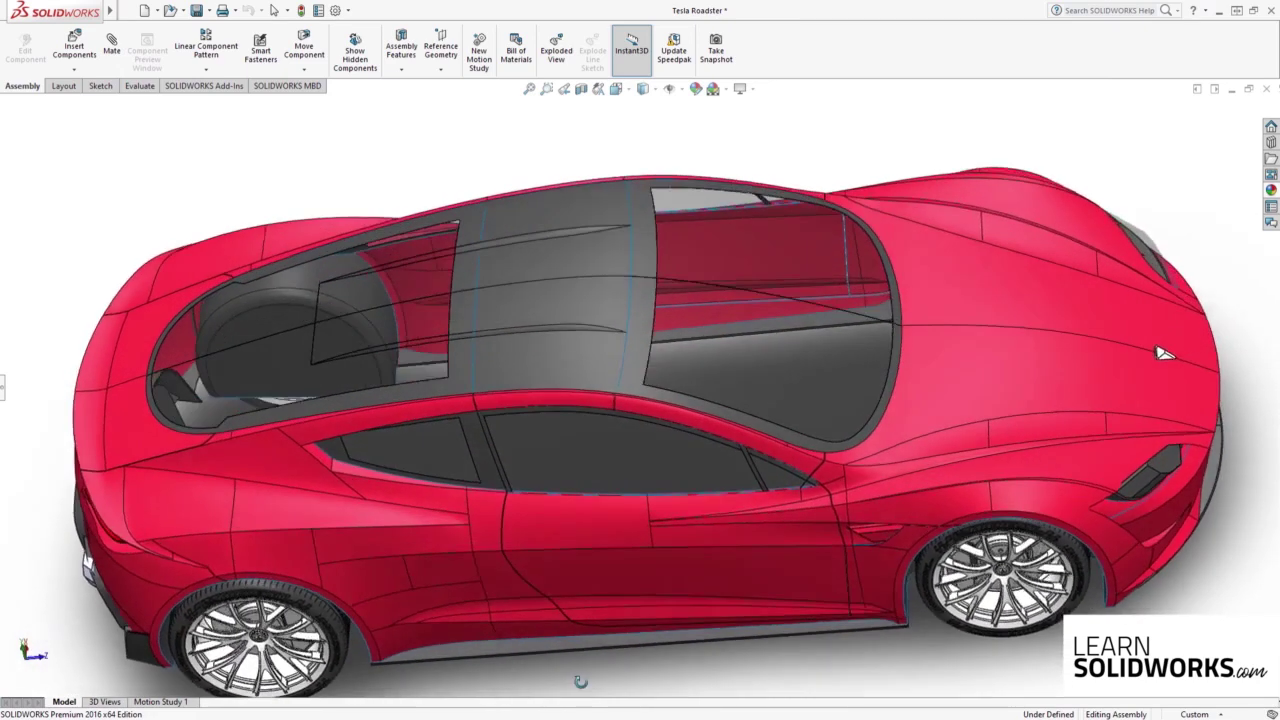
scroll(580, 617, up, 3)
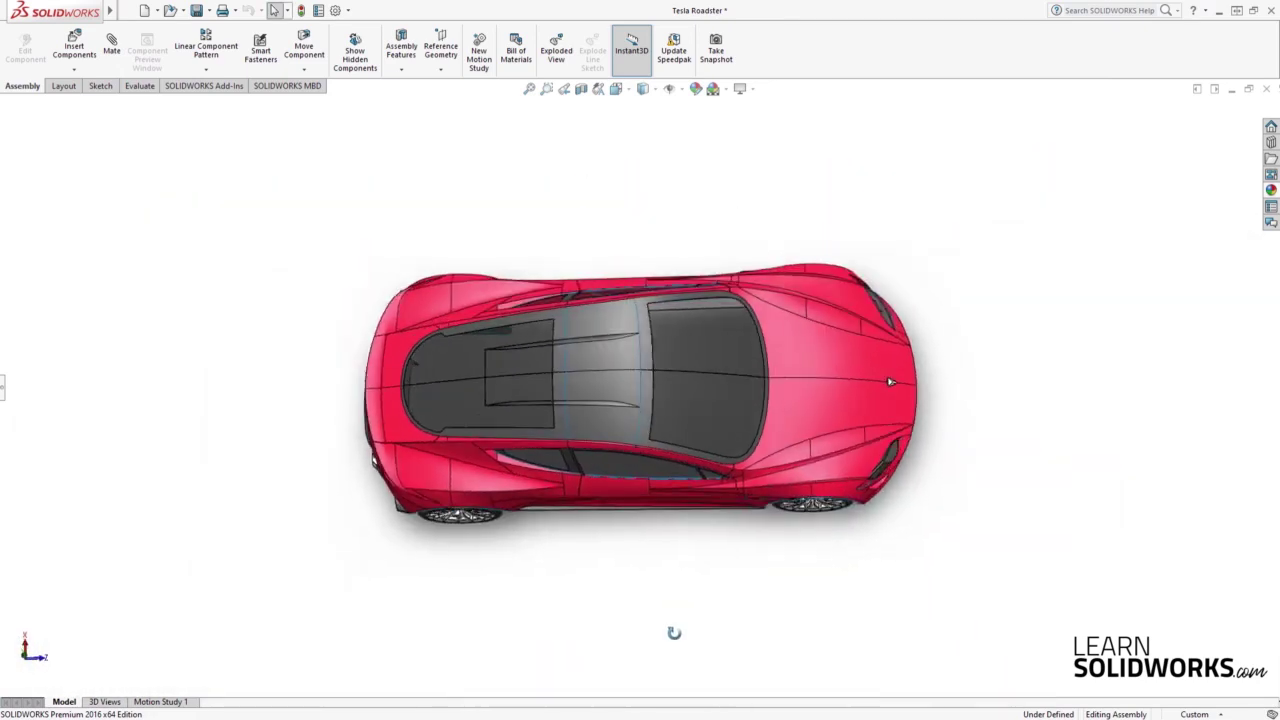